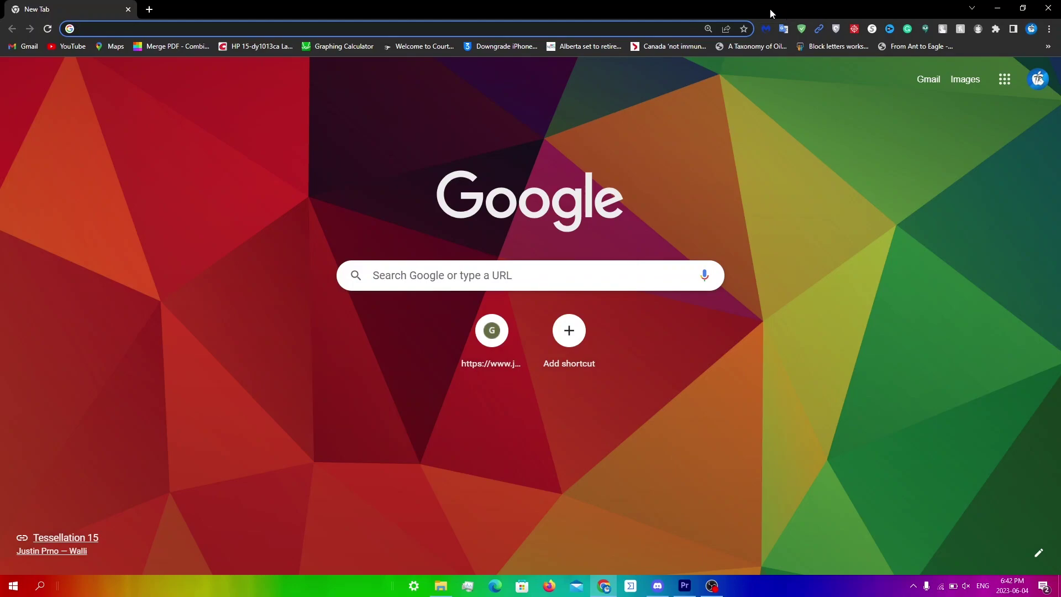
# - Search Google for 'chrome web store'
pyautogui.write('chrom')
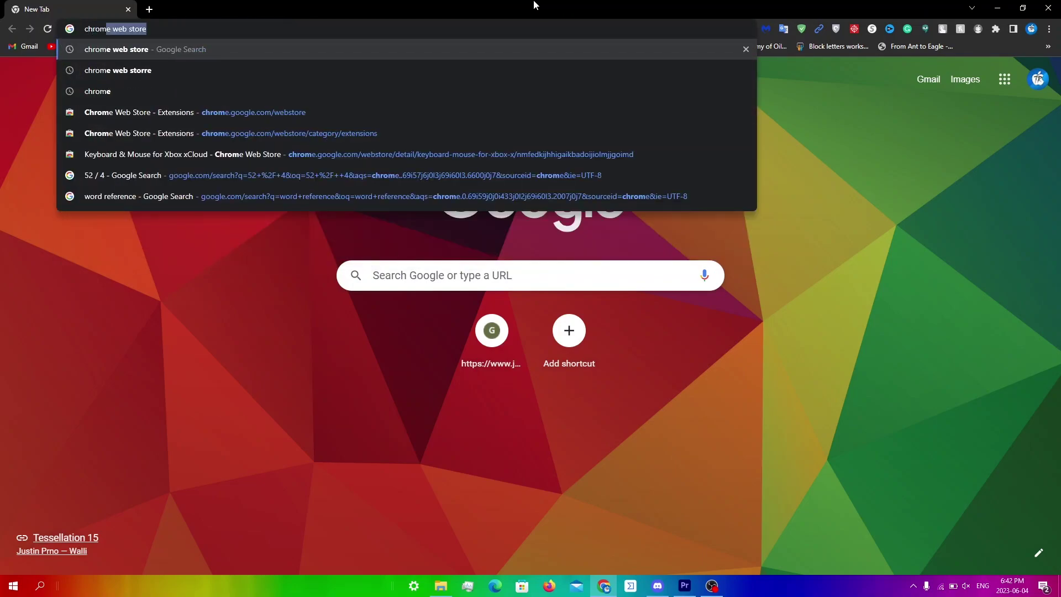
pyautogui.write('ew web store')
pyautogui.press('Return')
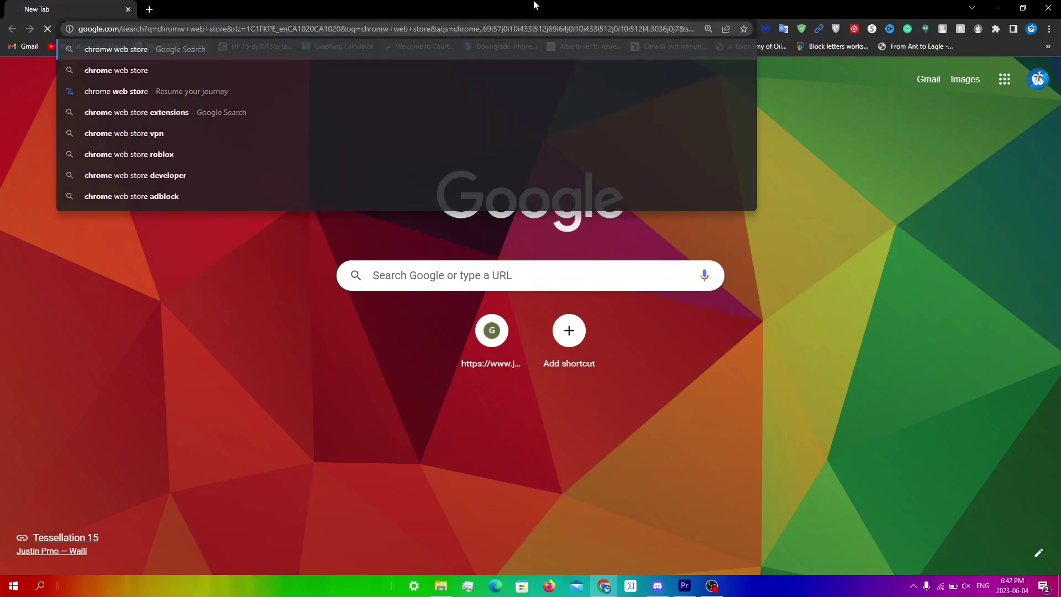
# - Find the Keyboard & Mouse for Xbox xCloud extension in the Chrome Web Store and add it to Chrome
pyautogui.click(199, 213)
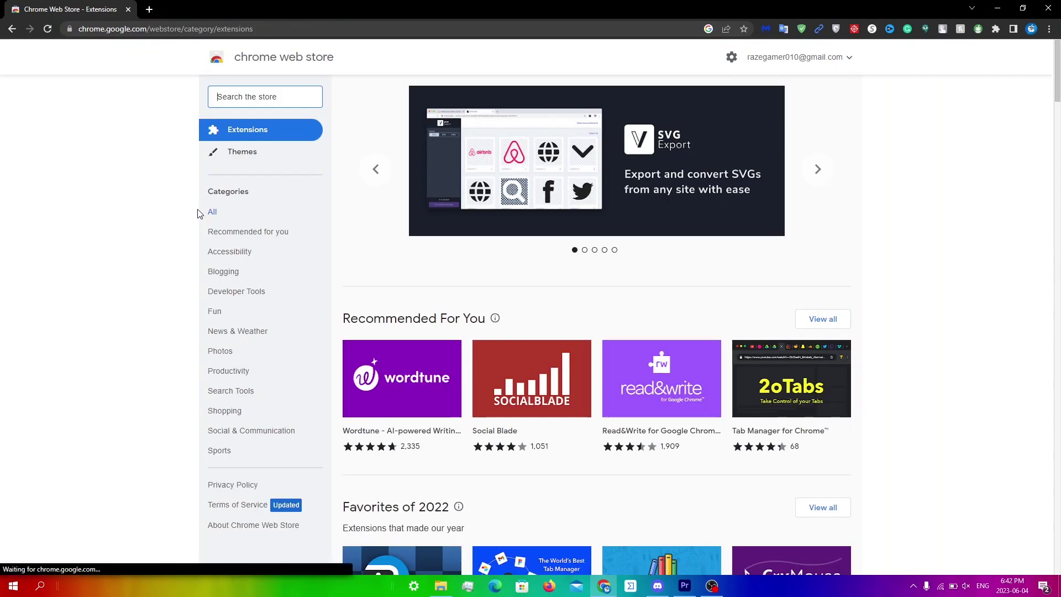
pyautogui.write('mouse and ')
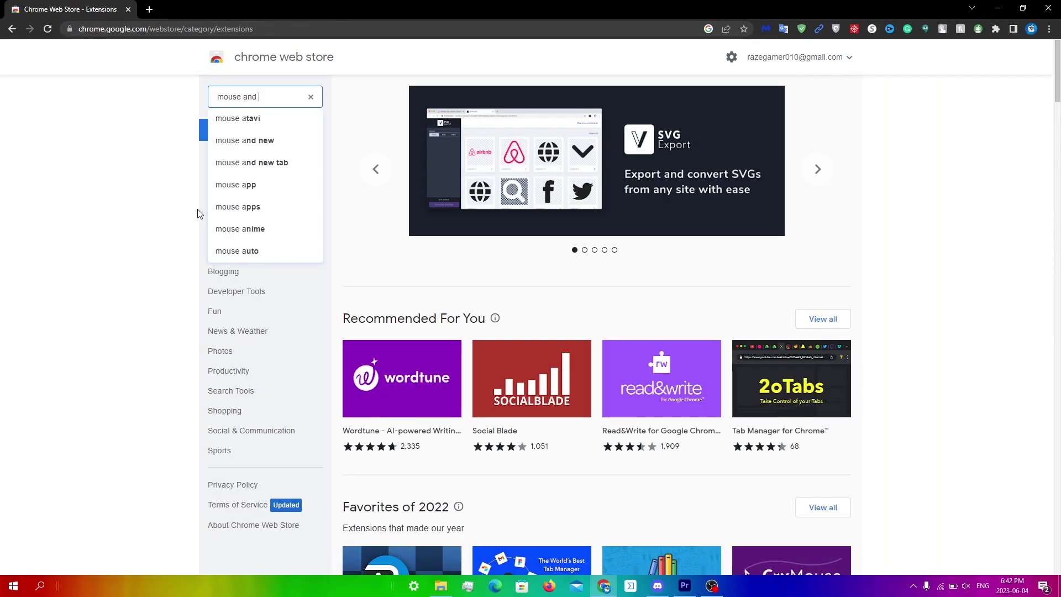
pyautogui.write('keybaord for xc')
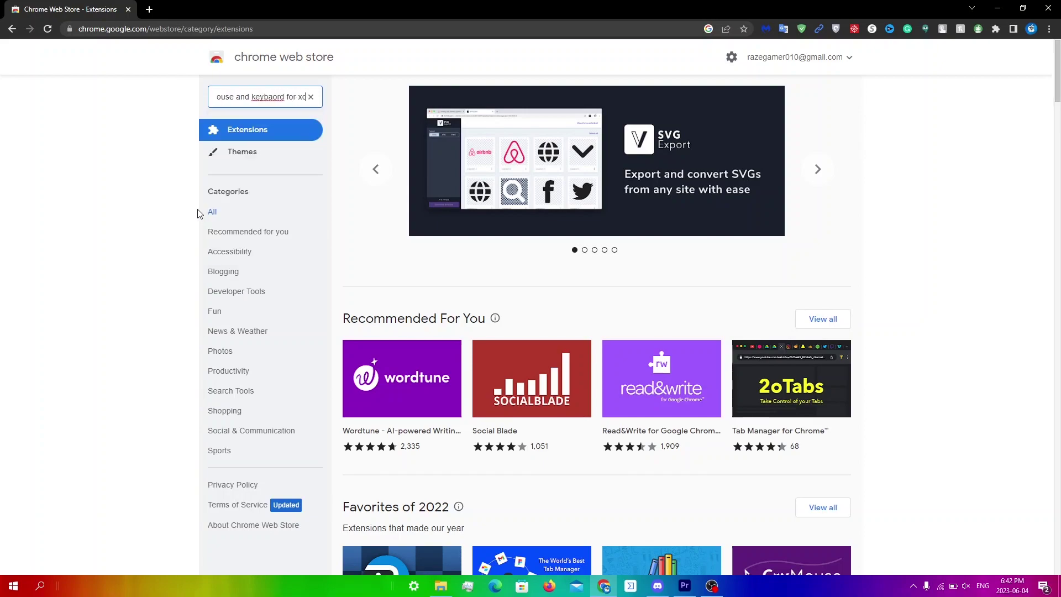
pyautogui.write('loud')
pyautogui.press('Return')
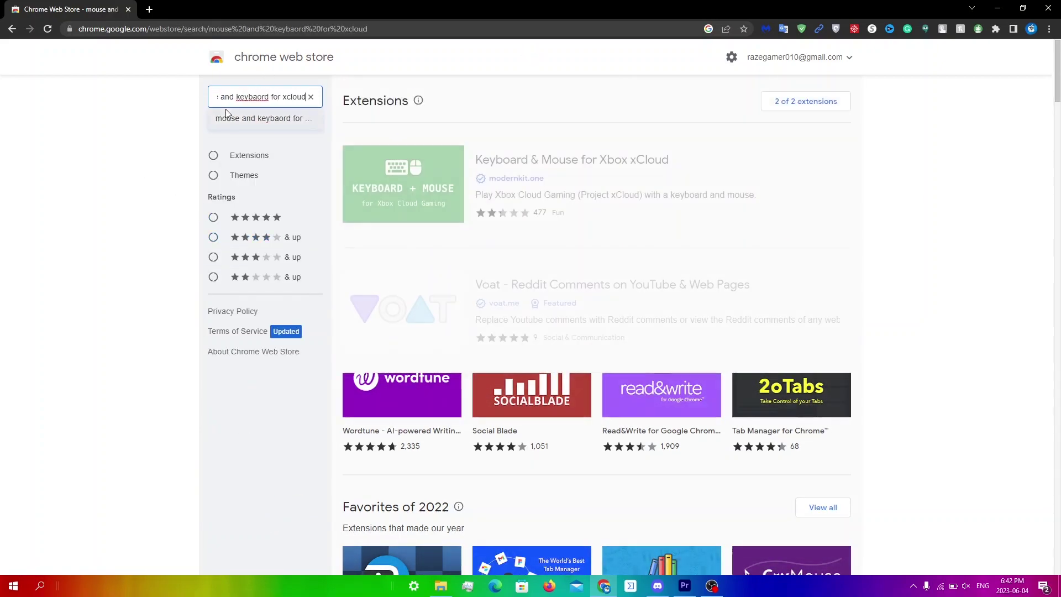
pyautogui.click(513, 160)
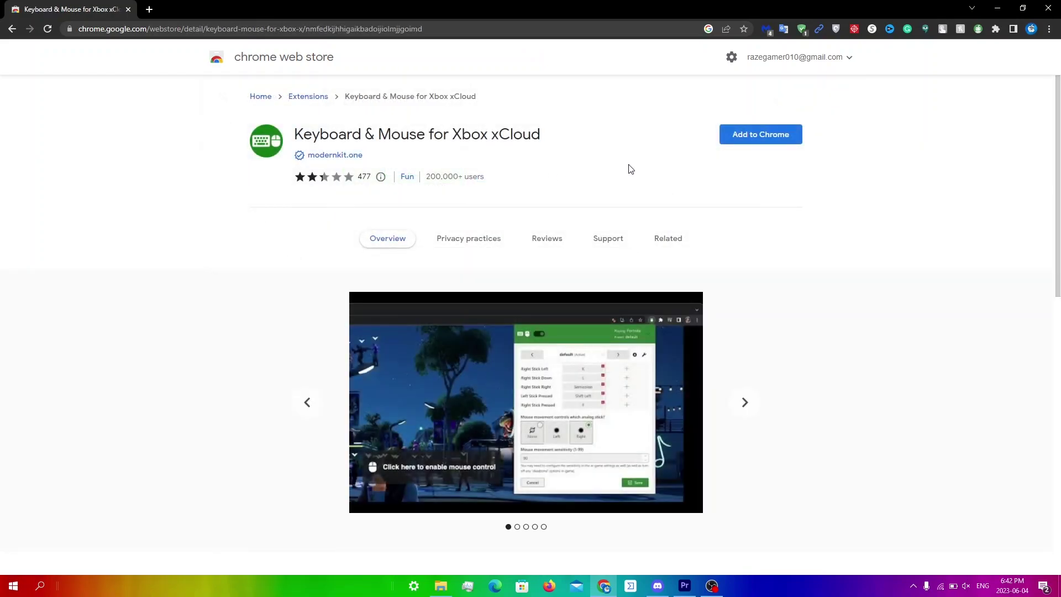
pyautogui.click(740, 142)
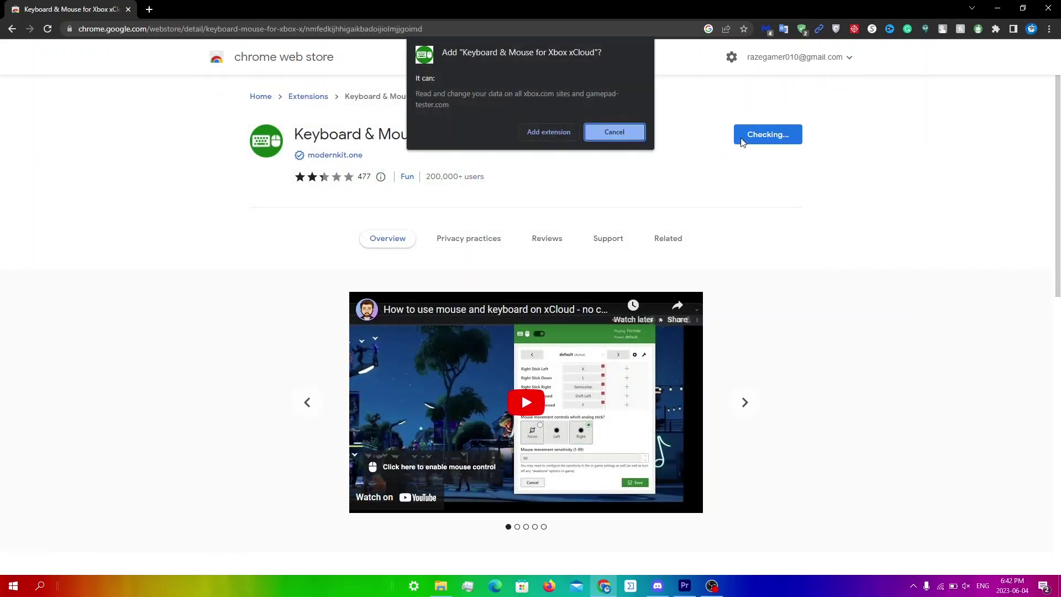
# - Confirm installing the Keyboard & Mouse for Xbox xCloud extension
pyautogui.click(550, 137)
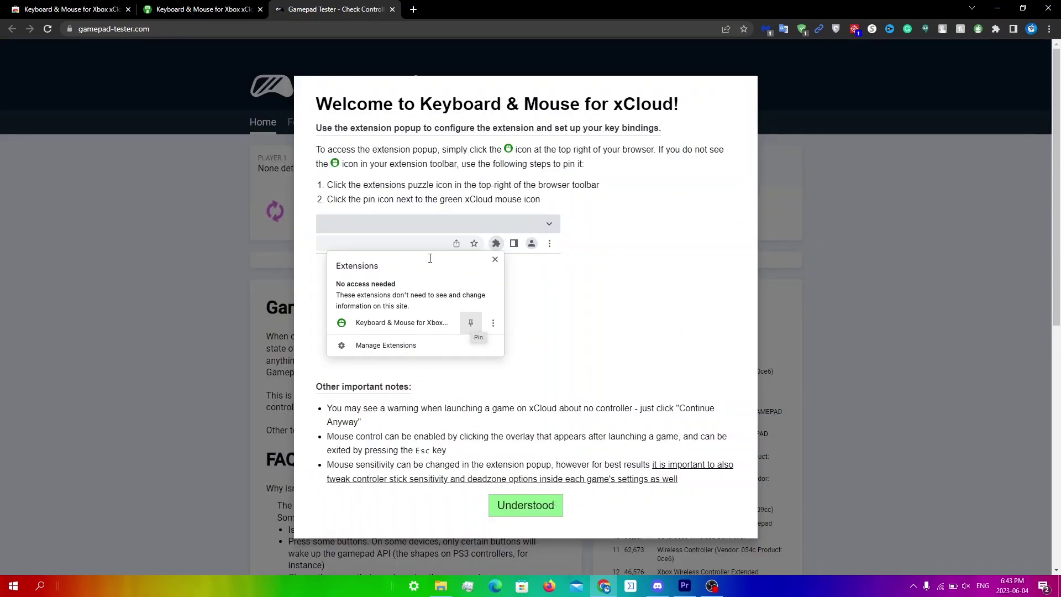
# - Dismiss the extension's welcome instructions with Understood
pyautogui.click(526, 506)
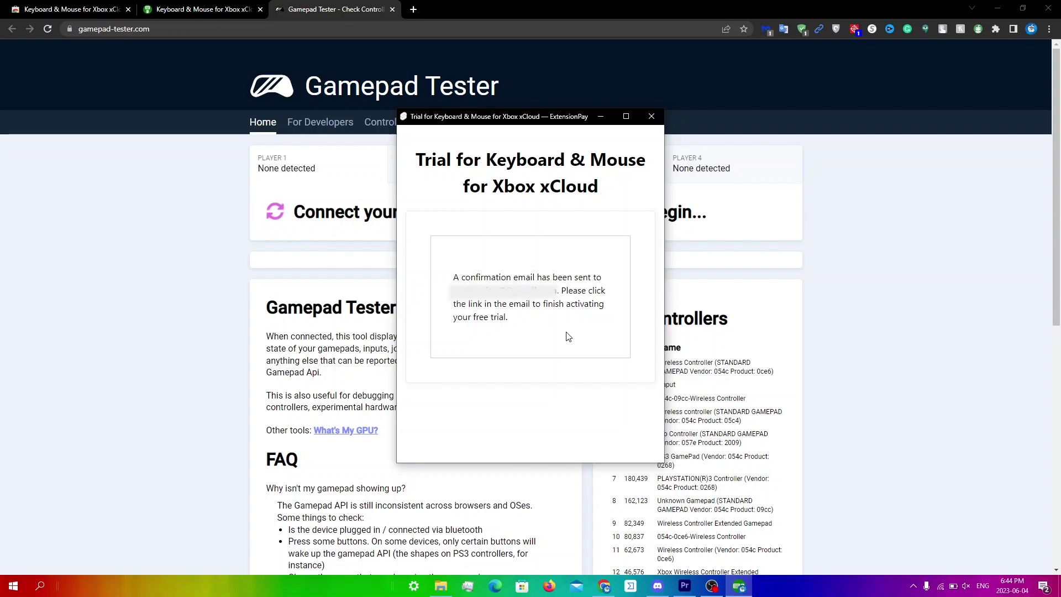
# - In a new tab, search 'xcloud' and open the Xbox Cloud Gaming (Beta) site
pyautogui.click(414, 9)
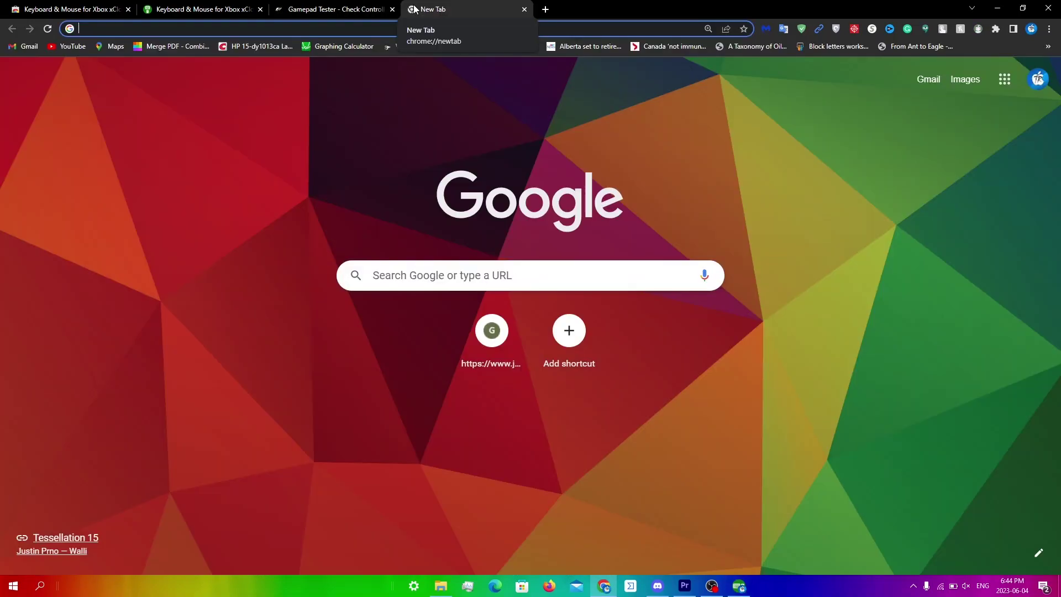
pyautogui.write('xcloud')
pyautogui.press('Return')
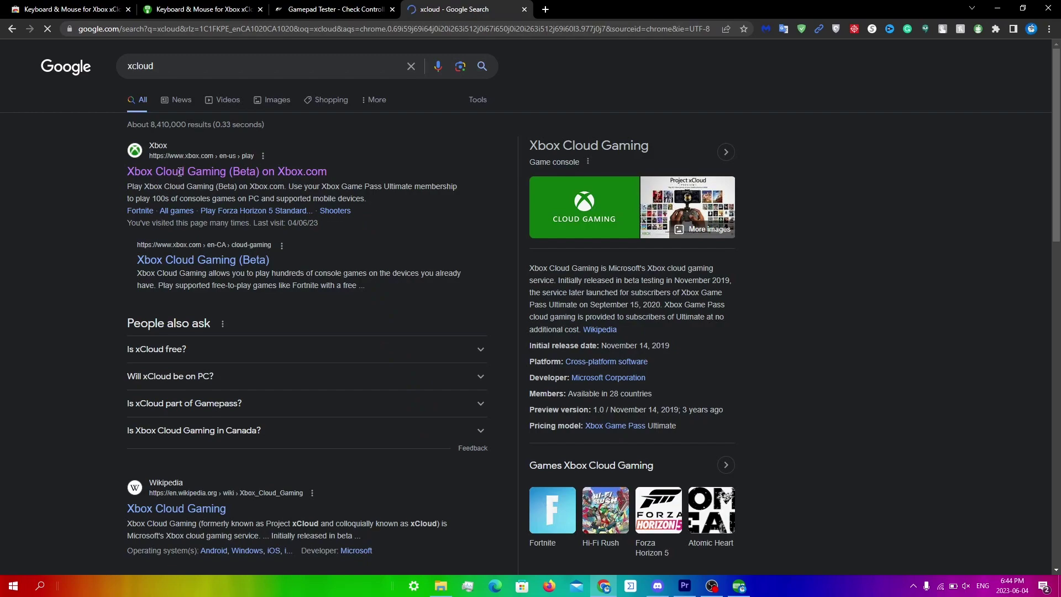
pyautogui.click(179, 172)
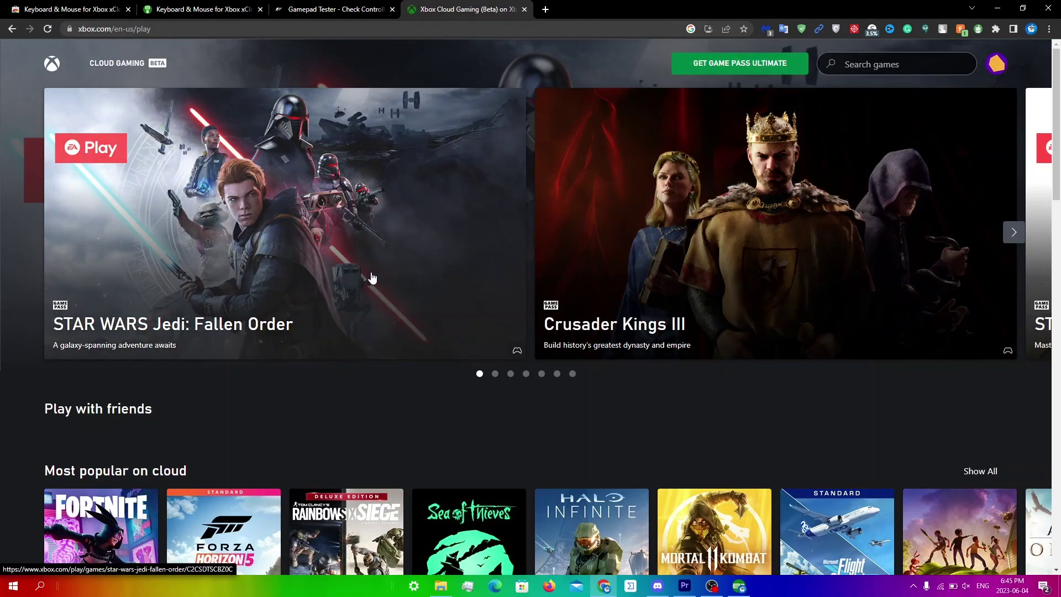
# - Open Fortnite and launch it without a controller using Continue Anyway
pyautogui.click(416, 333)
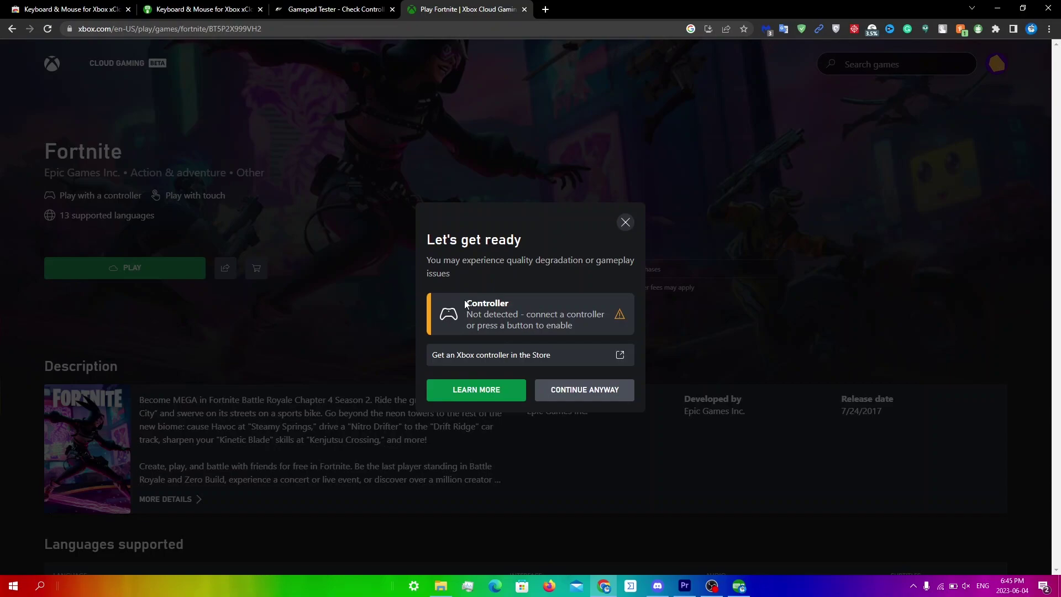
pyautogui.click(578, 387)
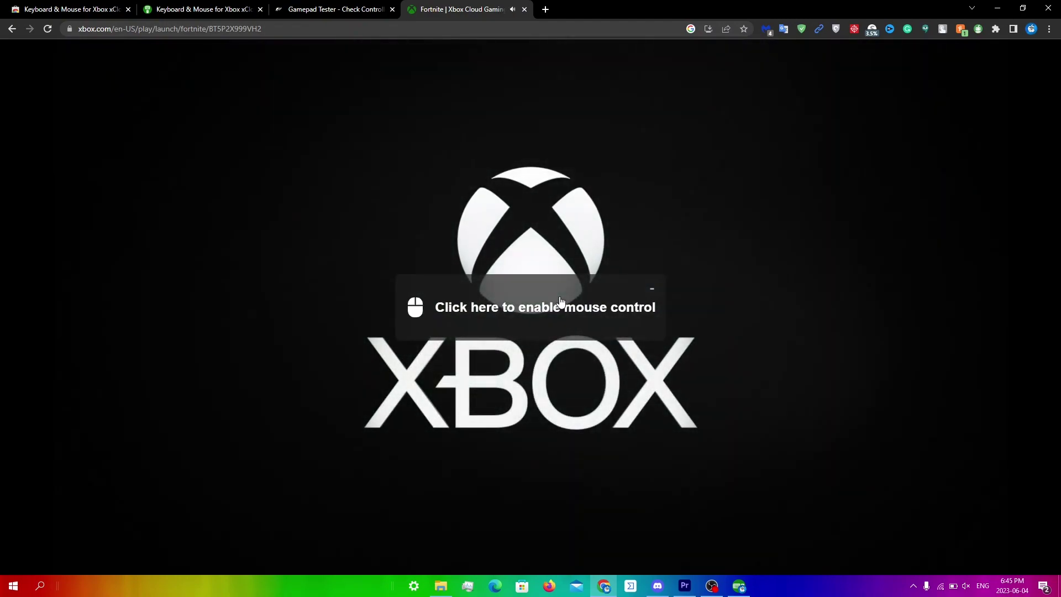
# - Enable mouse control in the Fortnite stream and let the game load
pyautogui.click(560, 301)
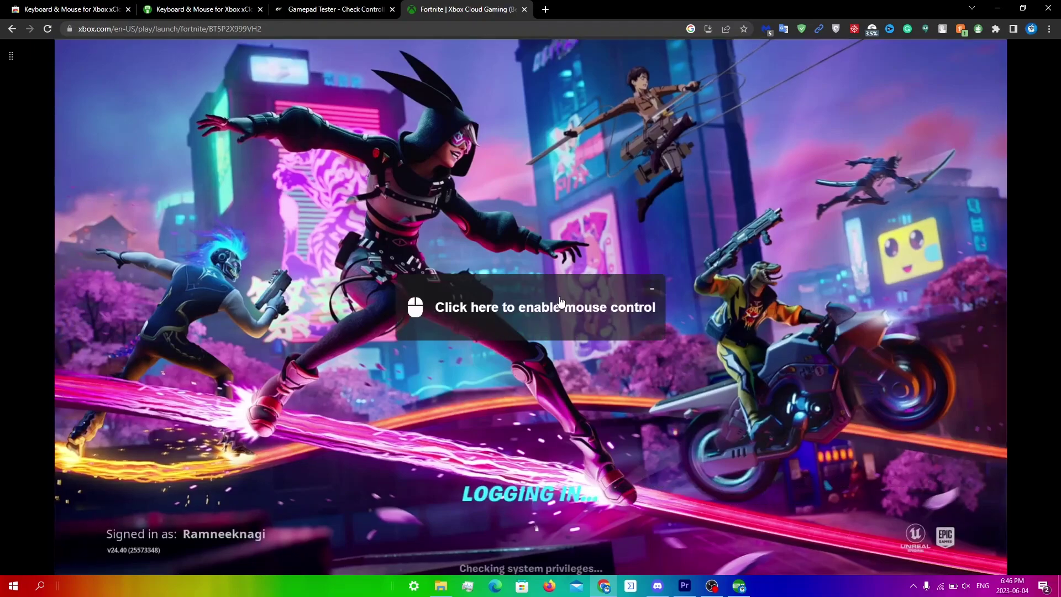
# - Show the Keyboard & Mouse for Xbox xCloud popup with the Fortnite default preset mappings
pyautogui.click(993, 29)
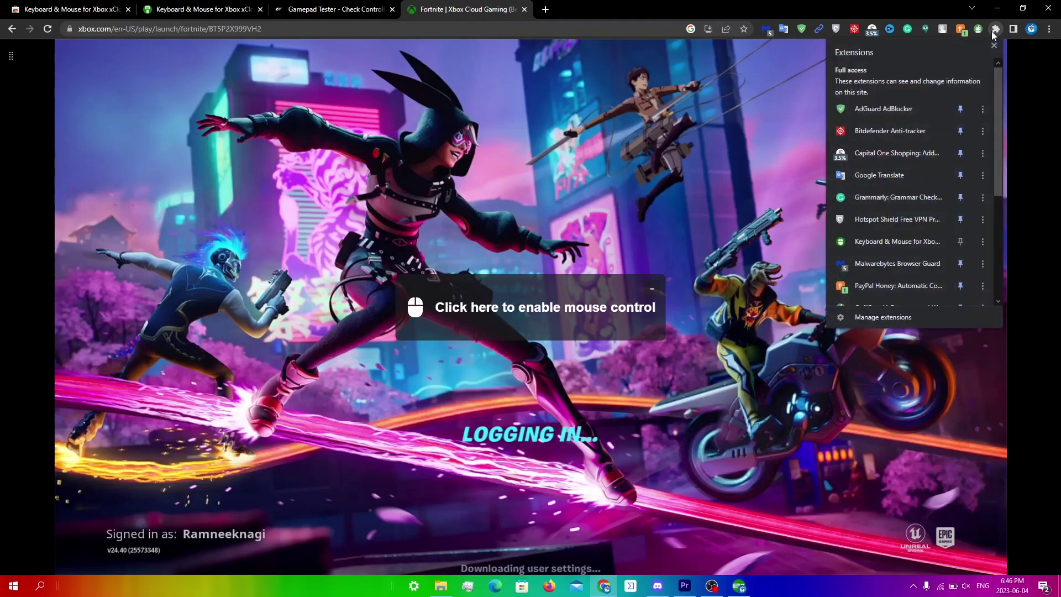
pyautogui.scroll(3, 943, 124)
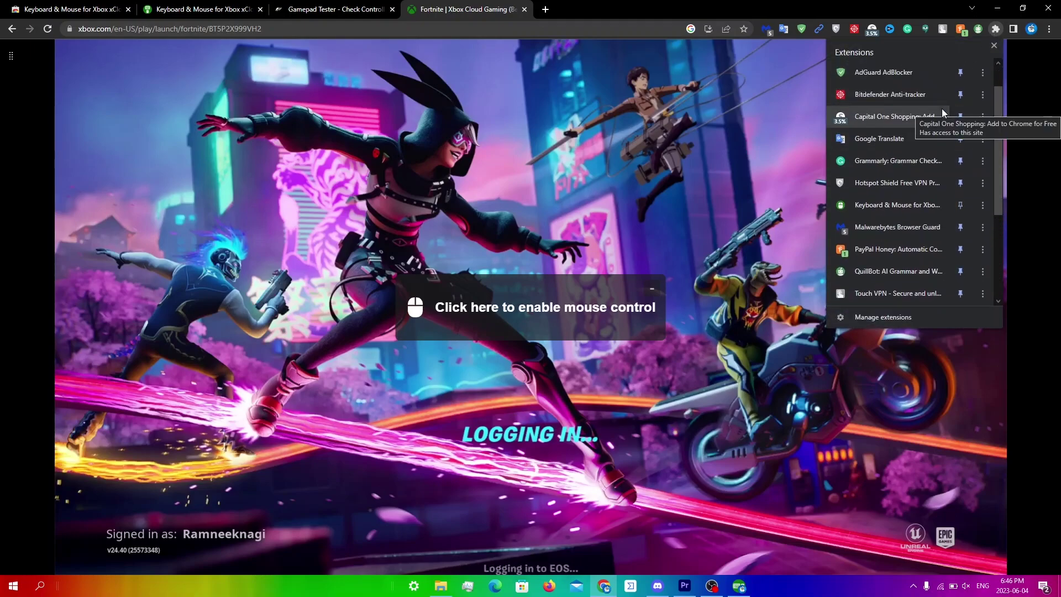
pyautogui.scroll(1, 942, 108)
pyautogui.scroll(-3, 941, 108)
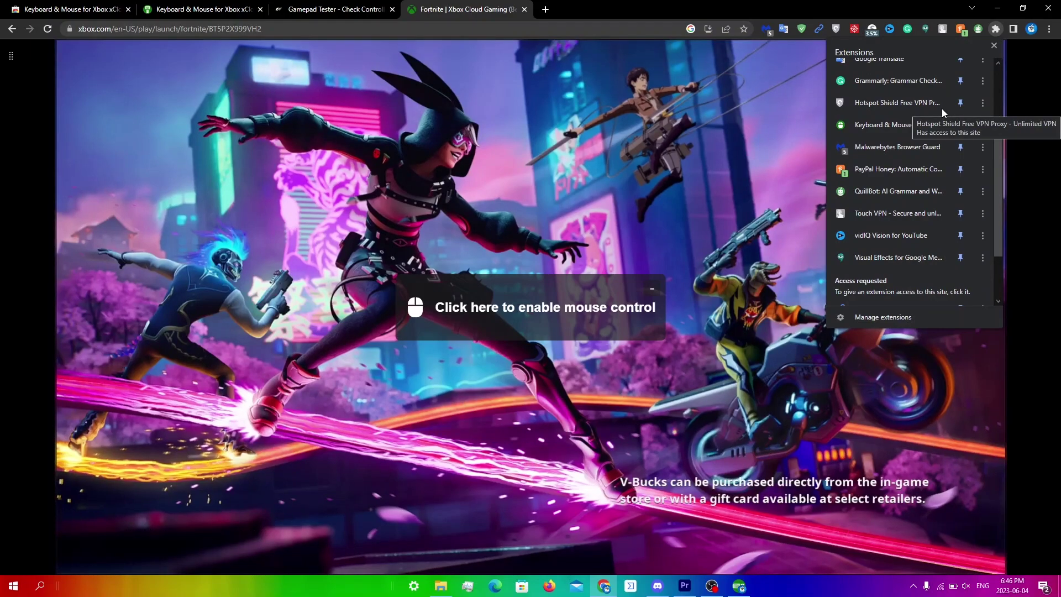
pyautogui.scroll(3, 953, 88)
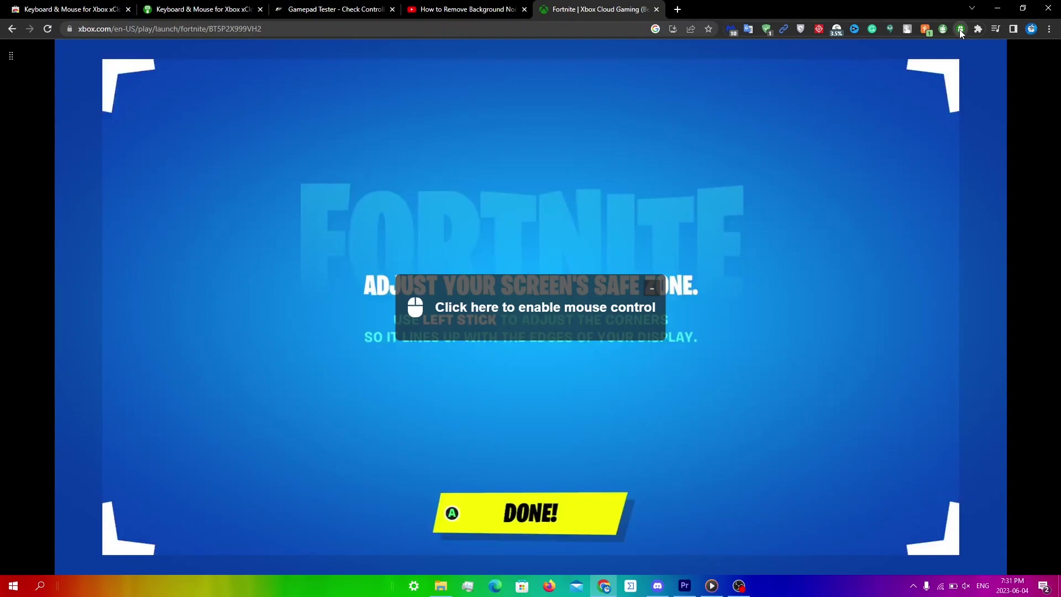
pyautogui.click(960, 29)
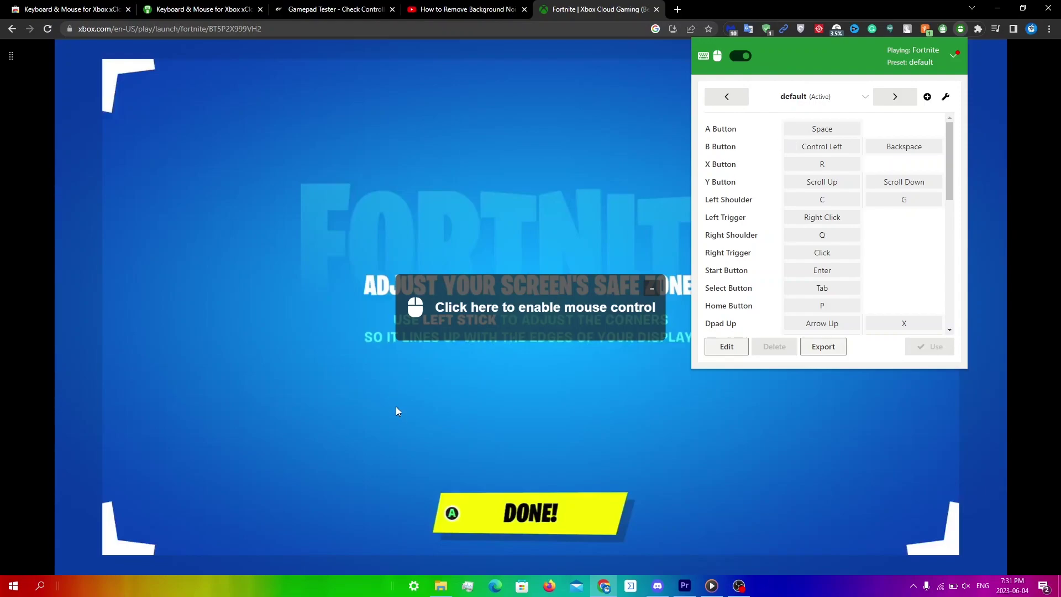
# - Enable mouse control, accept the safe-zone setup, and move from Battle Pass to the V-Bucks store
pyautogui.click(443, 317)
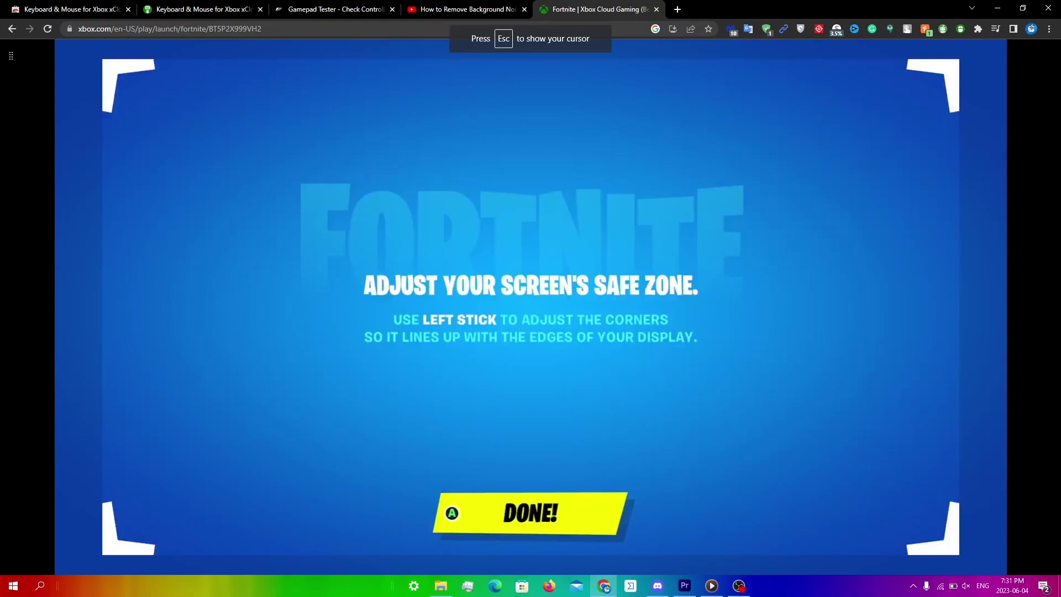
pyautogui.press('space')
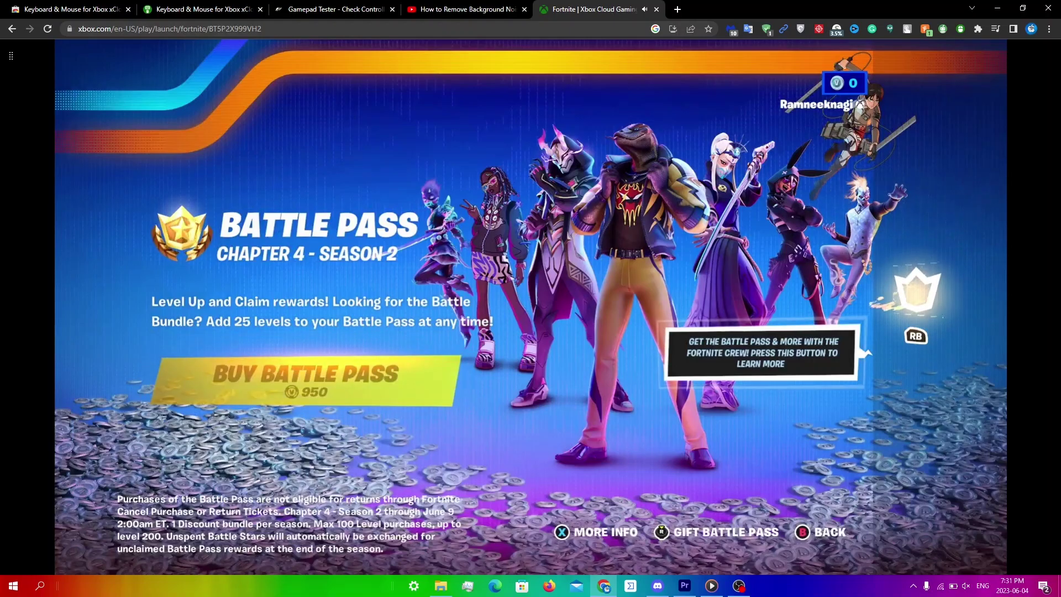
pyautogui.press('Return')
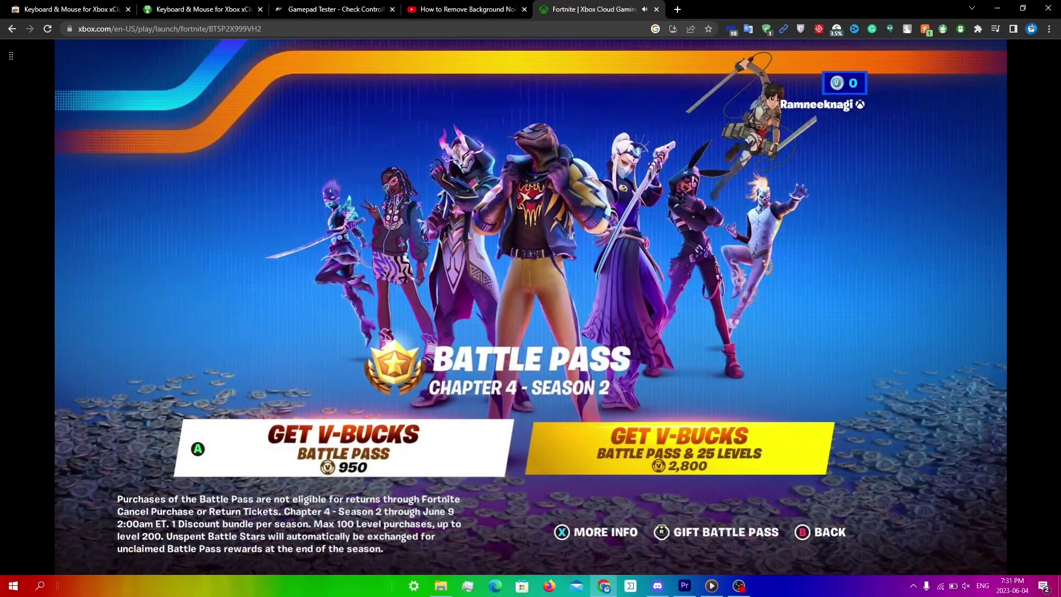
pyautogui.press('Return')
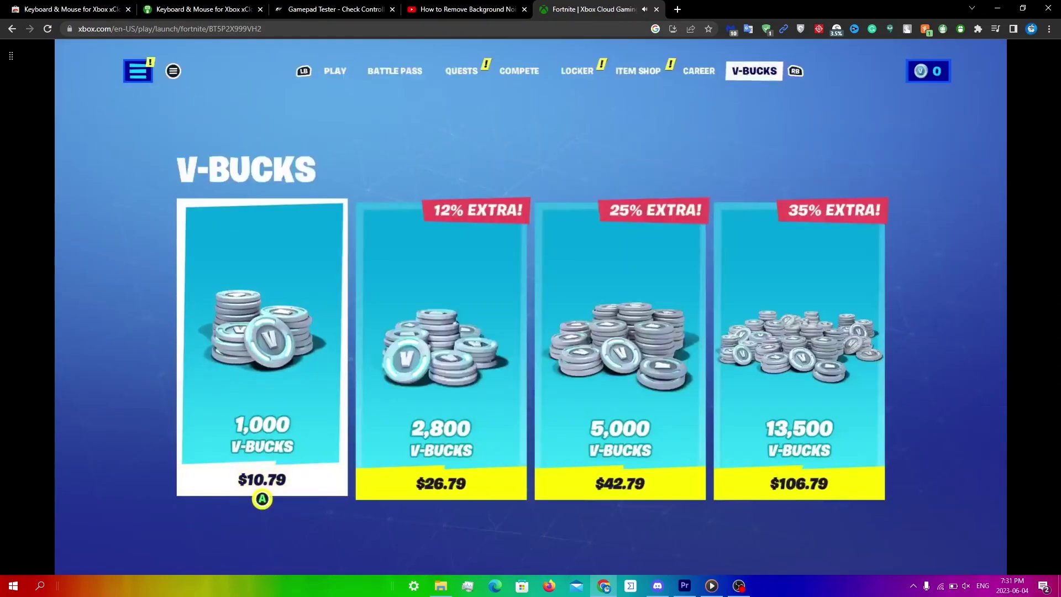
pyautogui.moveTo(442, 316)
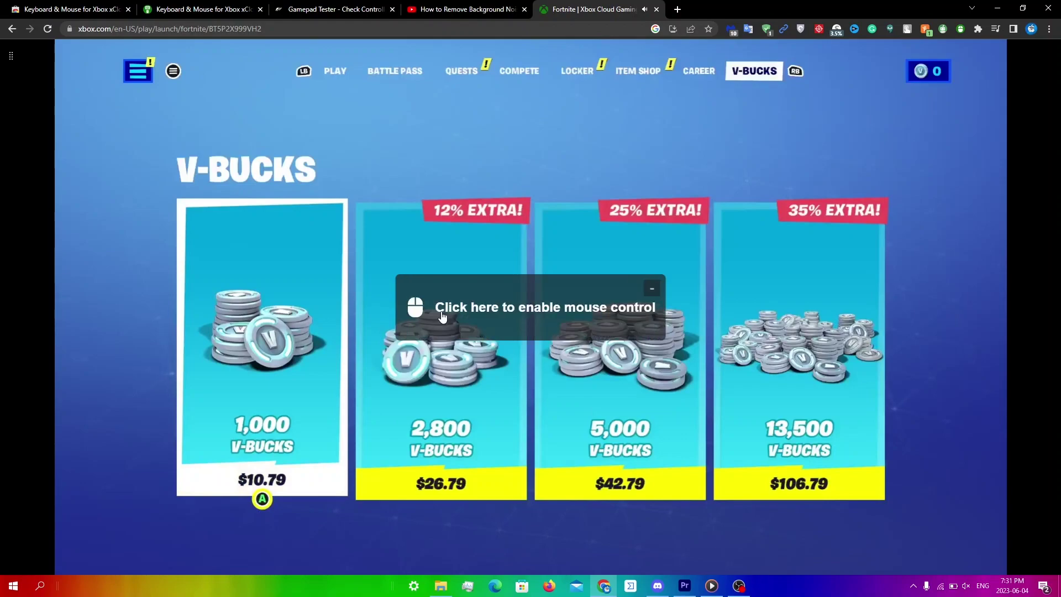
# - Edit the default preset to bind A Button to key A alongside Space
pyautogui.click(961, 28)
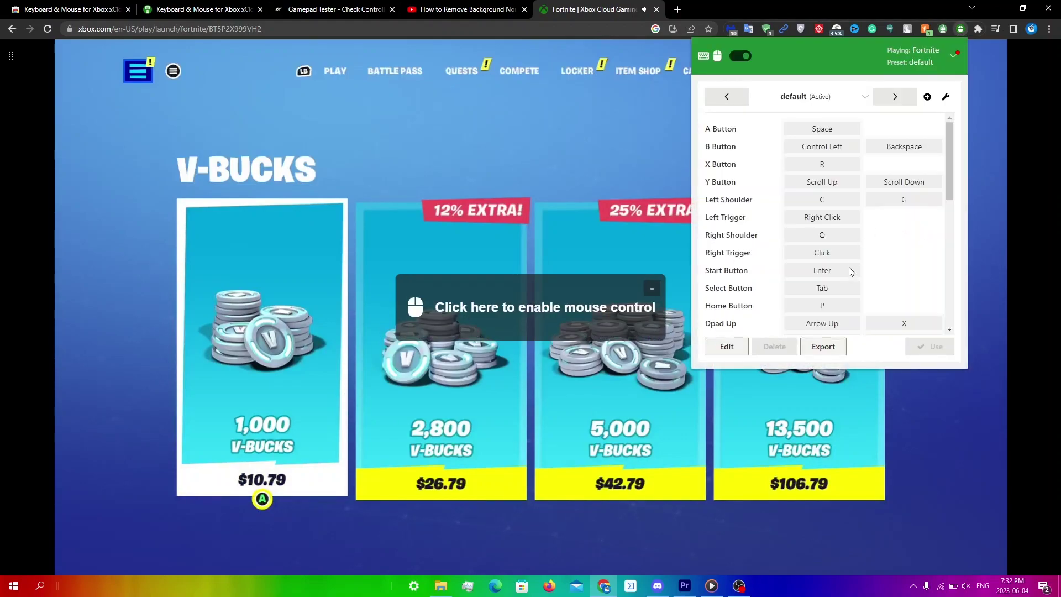
pyautogui.click(731, 346)
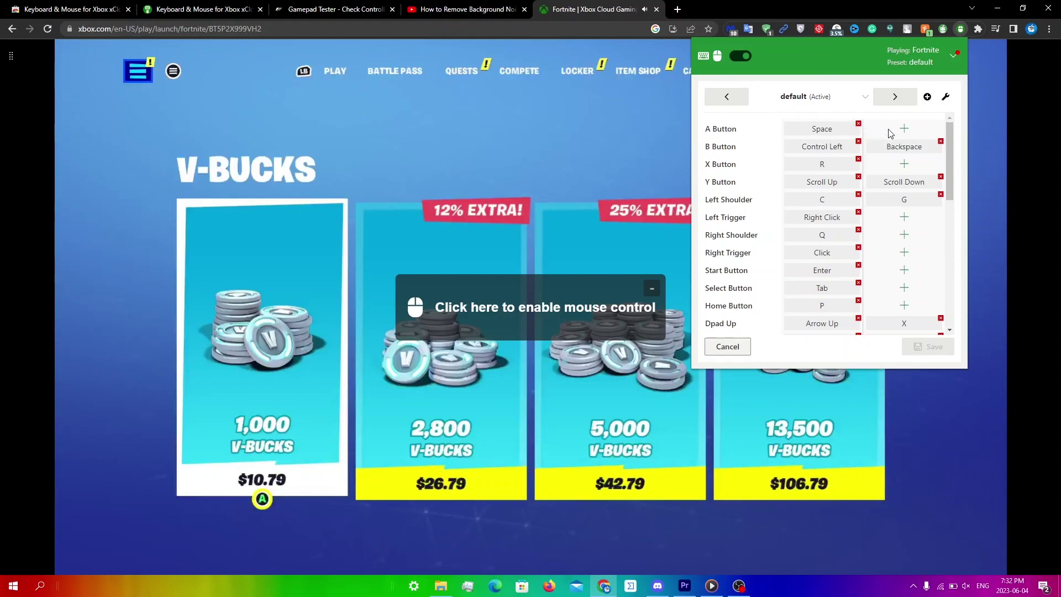
pyautogui.click(903, 131)
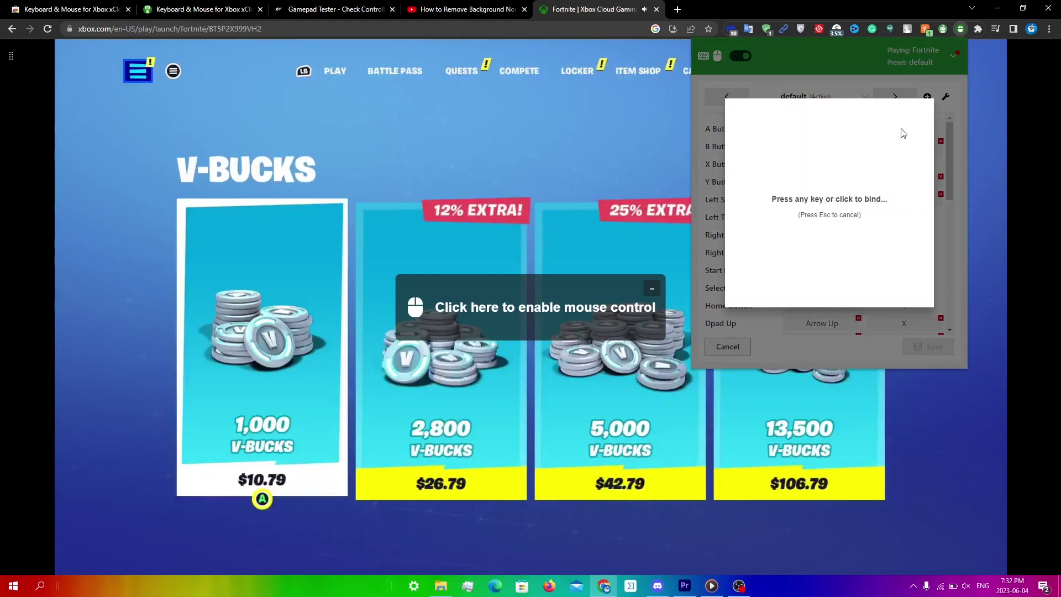
pyautogui.press('a')
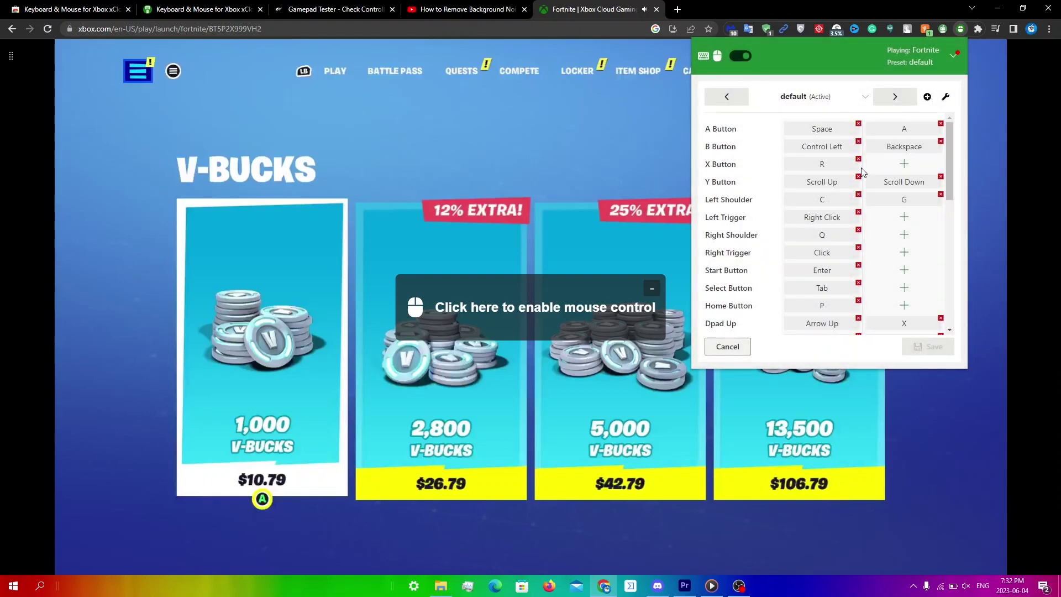